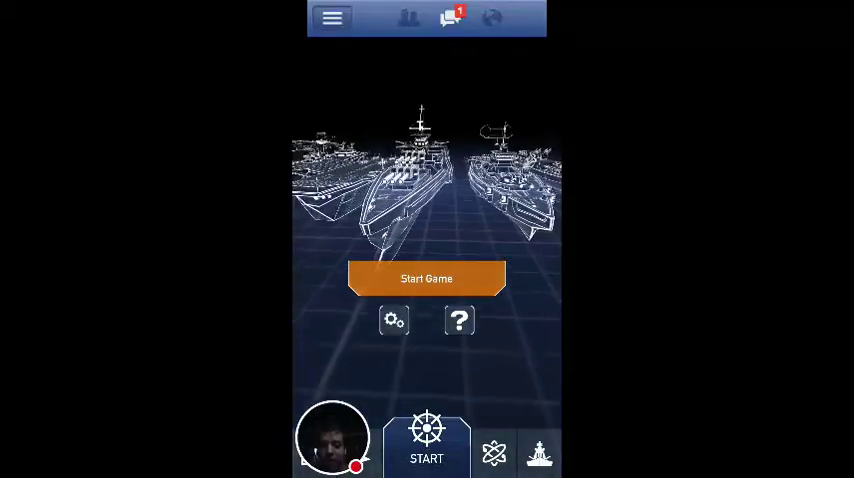
- Start an Online Multiplayer game and decline the tutorial prompt
{"action": "left_click", "coordinate": [426, 278]}
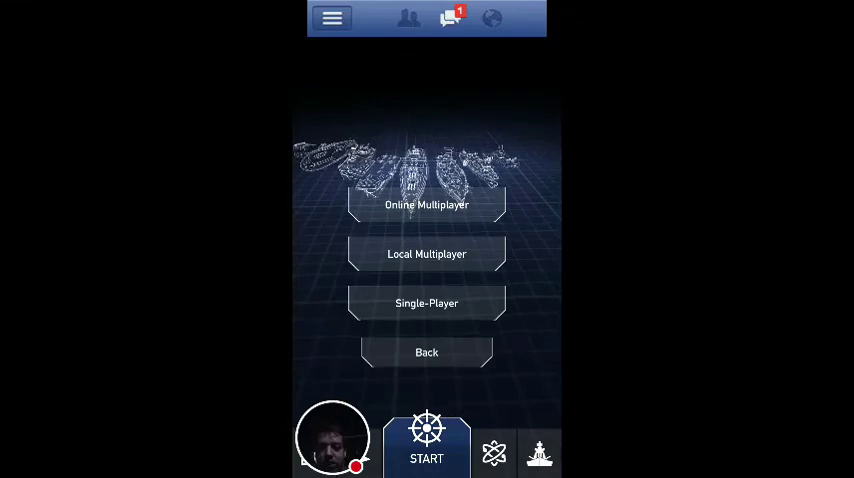
{"action": "left_click", "coordinate": [426, 303]}
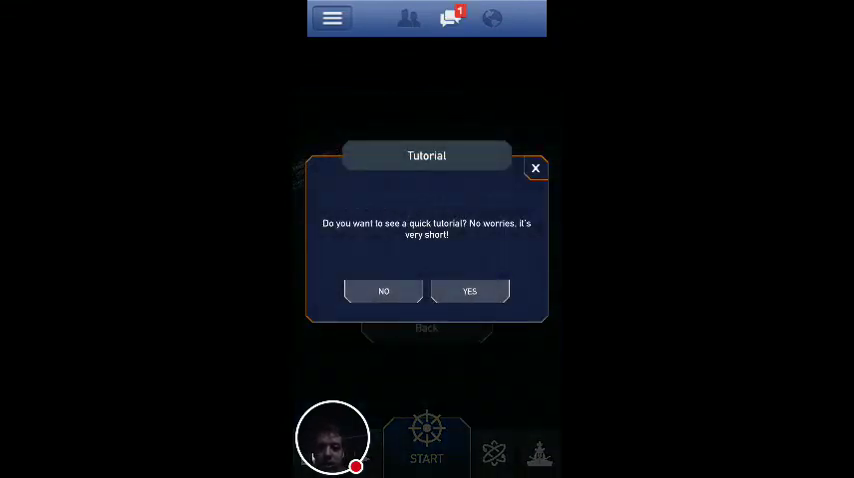
{"action": "left_click", "coordinate": [383, 291]}
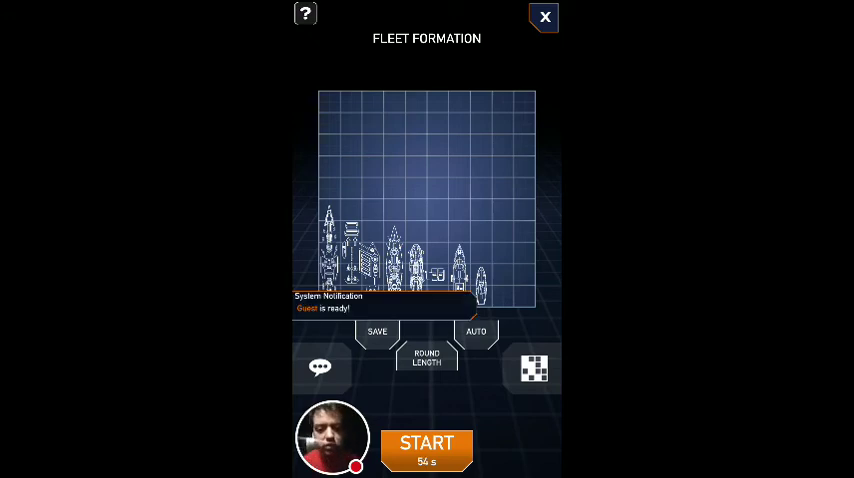
- Move and rotate the small, vertical and wide ships into the grid's upper area
{"action": "mouse_move", "coordinate": [481, 285]}
{"action": "left_mouse_down"}
{"action": "mouse_move", "coordinate": [503, 229]}
{"action": "mouse_move", "coordinate": [505, 190]}
{"action": "mouse_move", "coordinate": [502, 200]}
{"action": "left_mouse_up"}
{"action": "left_click", "coordinate": [459, 273]}
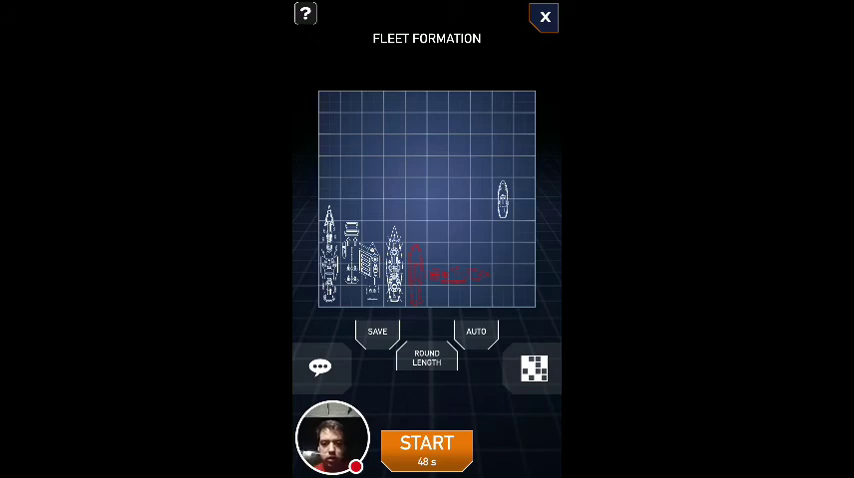
{"action": "mouse_move", "coordinate": [415, 272]}
{"action": "left_mouse_down"}
{"action": "mouse_move", "coordinate": [457, 215]}
{"action": "mouse_move", "coordinate": [437, 188]}
{"action": "left_mouse_up"}
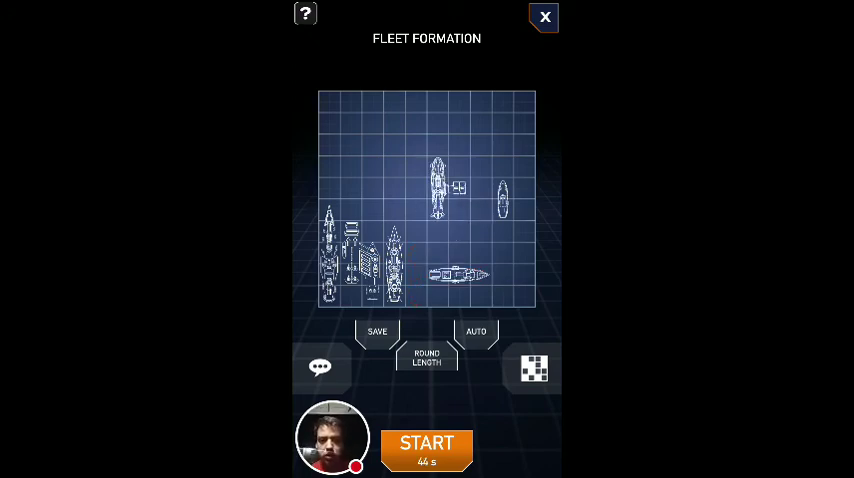
{"action": "left_click_drag", "start_coordinate": [458, 273], "coordinate": [458, 145]}
{"action": "mouse_move", "coordinate": [437, 188]}
{"action": "left_mouse_down"}
{"action": "mouse_move", "coordinate": [382, 170]}
{"action": "mouse_move", "coordinate": [355, 145]}
{"action": "left_mouse_up"}
{"action": "left_click", "coordinate": [395, 265]}
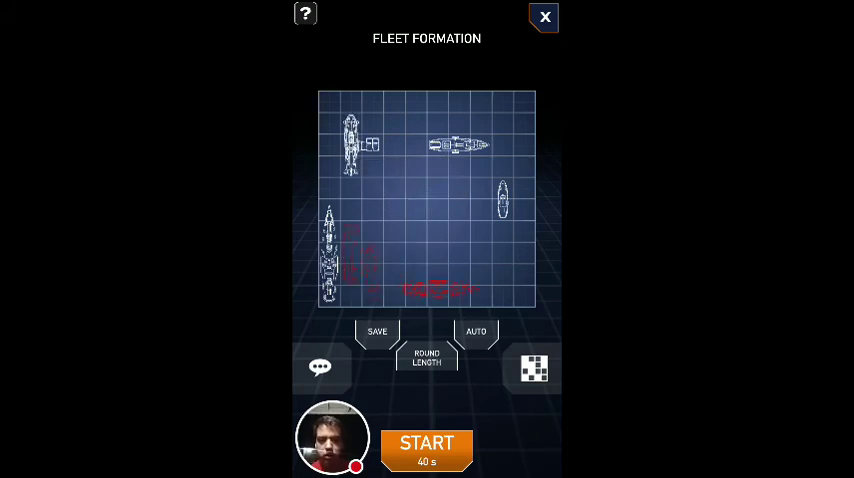
{"action": "mouse_move", "coordinate": [360, 262]}
{"action": "left_mouse_down"}
{"action": "mouse_move", "coordinate": [418, 258]}
{"action": "mouse_move", "coordinate": [420, 225]}
{"action": "mouse_move", "coordinate": [512, 130]}
{"action": "mouse_move", "coordinate": [444, 219]}
{"action": "mouse_move", "coordinate": [404, 236]}
{"action": "mouse_move", "coordinate": [382, 218]}
{"action": "left_mouse_up"}
- Fix overlapping ships, push the large ship to the right edge, and start the battle
{"action": "left_click", "coordinate": [329, 252]}
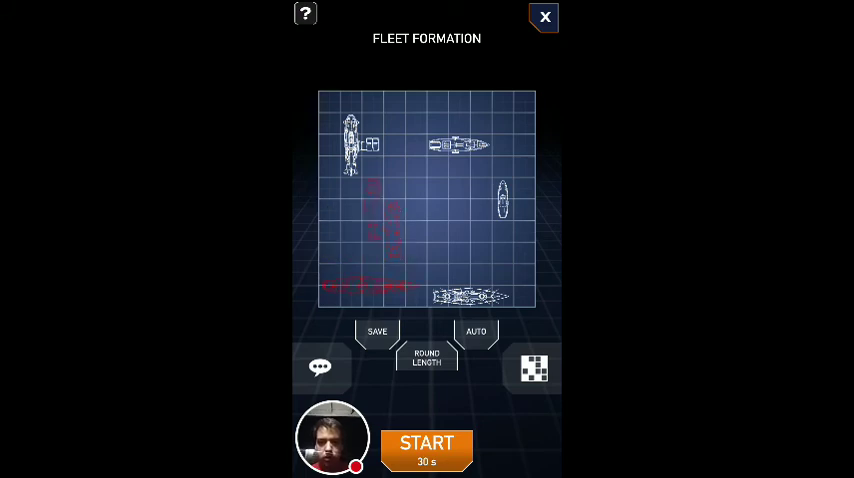
{"action": "left_click_drag", "start_coordinate": [365, 278], "coordinate": [370, 272]}
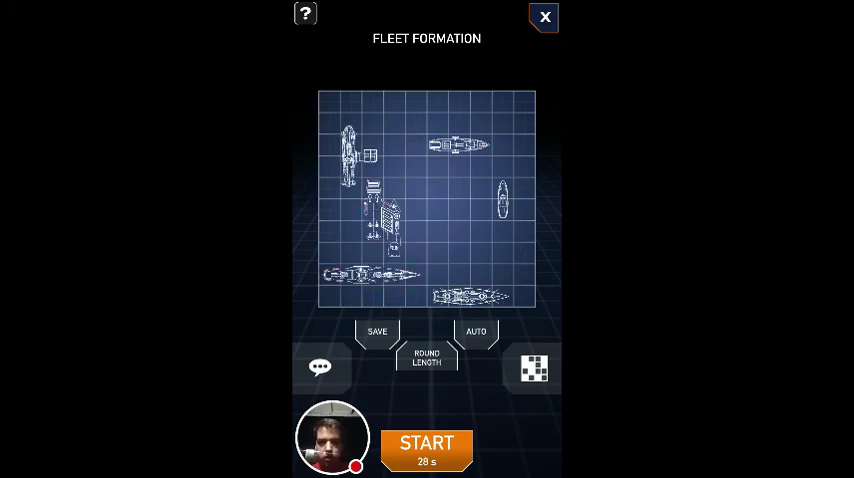
{"action": "left_click_drag", "start_coordinate": [350, 146], "coordinate": [350, 123]}
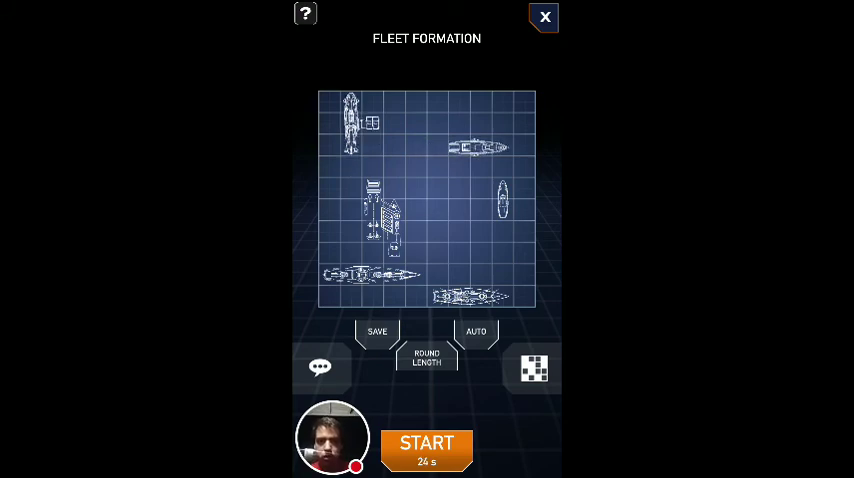
{"action": "left_click_drag", "start_coordinate": [458, 145], "coordinate": [480, 123]}
{"action": "left_click_drag", "start_coordinate": [383, 218], "coordinate": [468, 233]}
{"action": "left_click_drag", "start_coordinate": [471, 172], "coordinate": [350, 198]}
{"action": "mouse_move", "coordinate": [468, 240]}
{"action": "left_mouse_down"}
{"action": "mouse_move", "coordinate": [514, 219]}
{"action": "mouse_move", "coordinate": [512, 200]}
{"action": "left_mouse_up"}
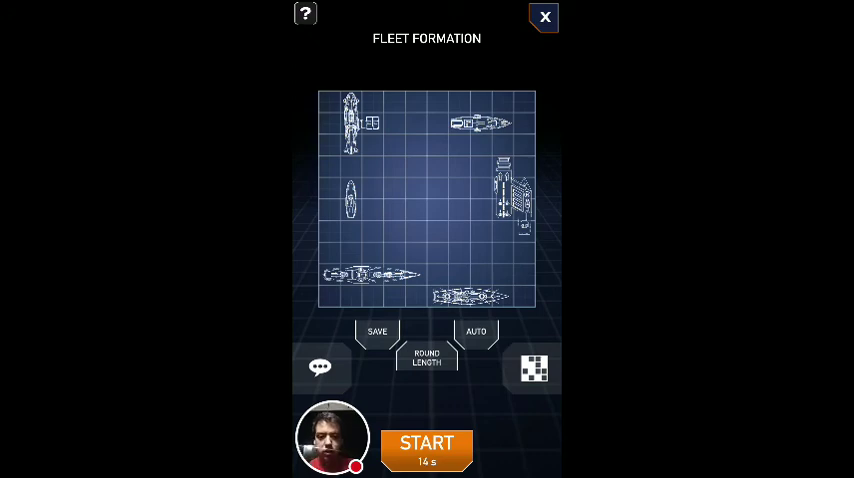
{"action": "left_click", "coordinate": [427, 448]}
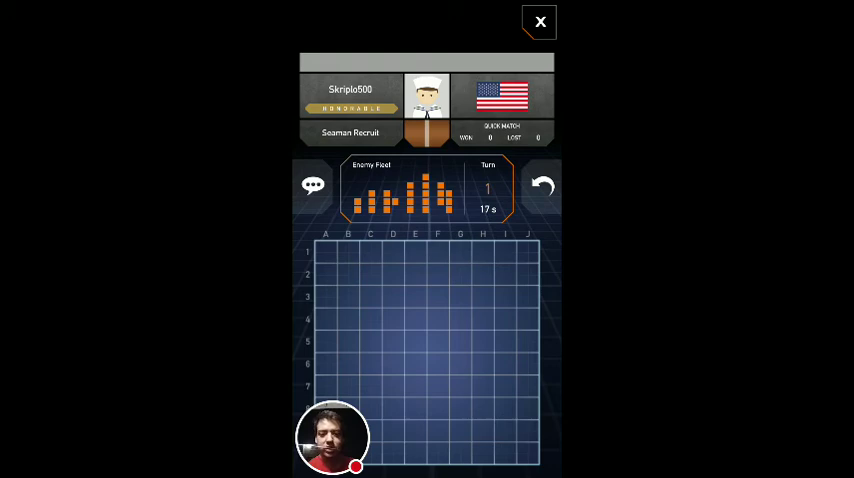
- Fire at F3, H8, H7, H9 and I8, sinking the enemy ship on row 8
{"action": "left_click", "coordinate": [437, 296]}
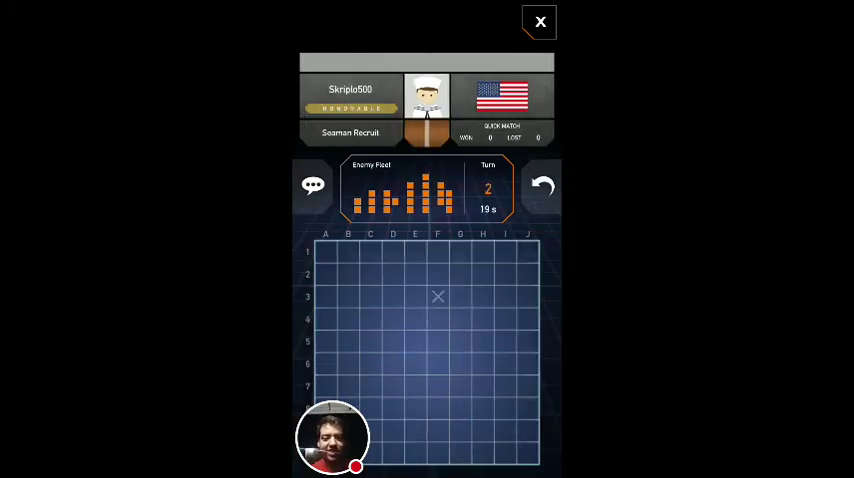
{"action": "left_click", "coordinate": [483, 408]}
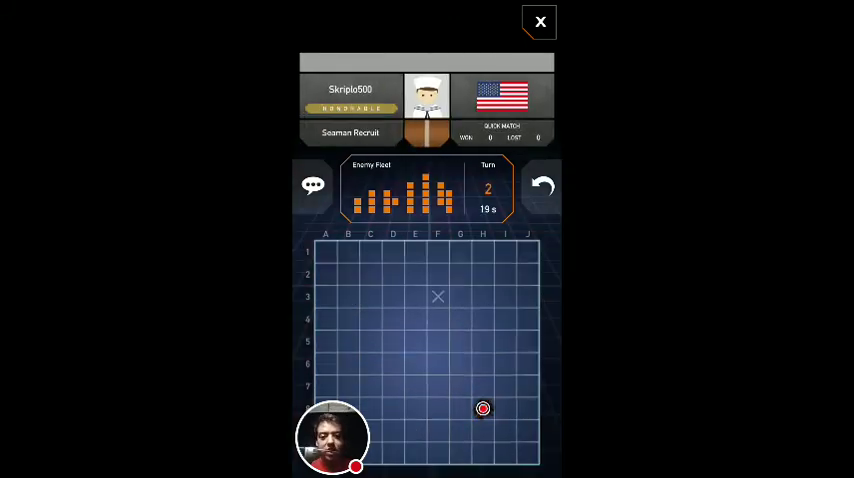
{"action": "left_click", "coordinate": [483, 408]}
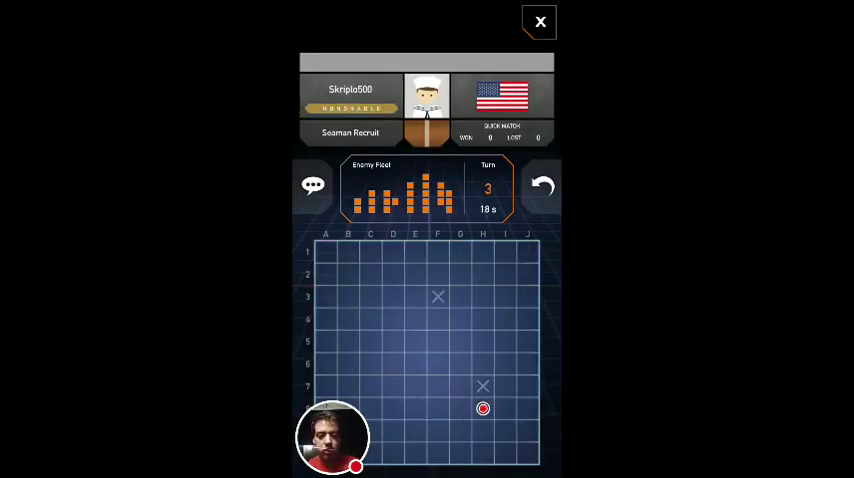
{"action": "left_click", "coordinate": [483, 430]}
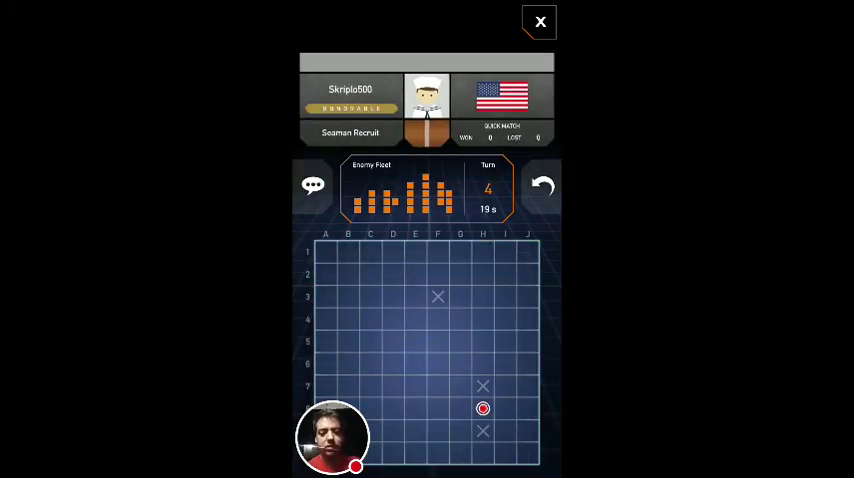
{"action": "left_click", "coordinate": [505, 408]}
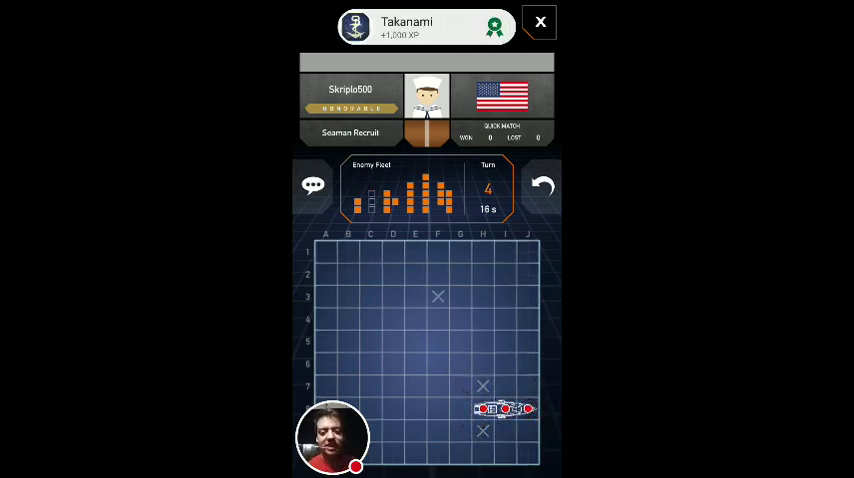
- Fire at enemy cells B5, A5, B4, B6, B7 and B8
{"action": "left_click", "coordinate": [348, 341]}
{"action": "left_click", "coordinate": [326, 341]}
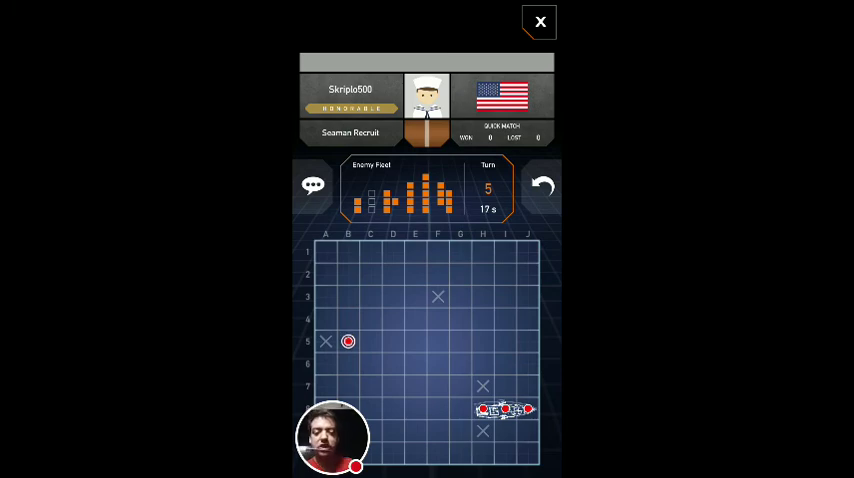
{"action": "left_click", "coordinate": [348, 319]}
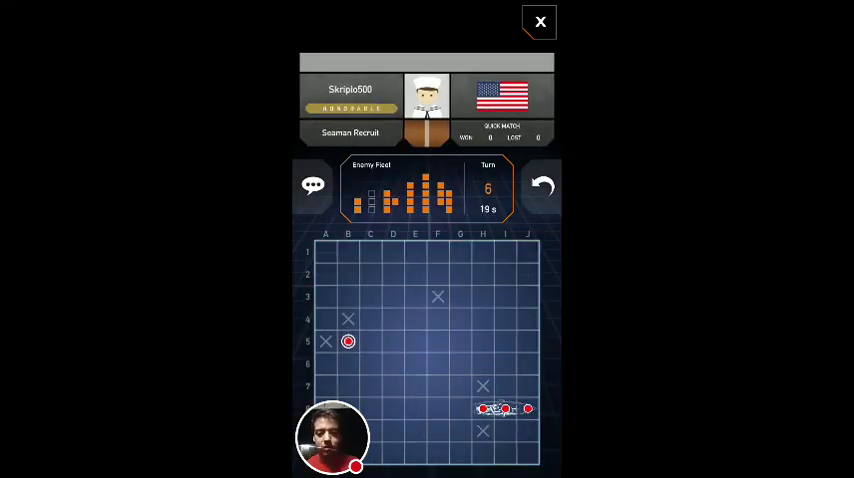
{"action": "left_click", "coordinate": [347, 363]}
{"action": "left_click", "coordinate": [347, 386]}
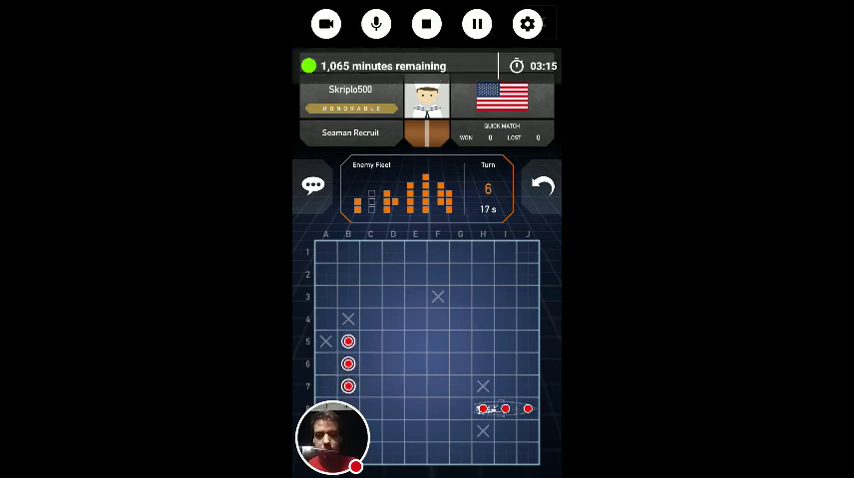
{"action": "left_click_drag", "start_coordinate": [332, 437], "coordinate": [332, 237]}
{"action": "left_click", "coordinate": [348, 408]}
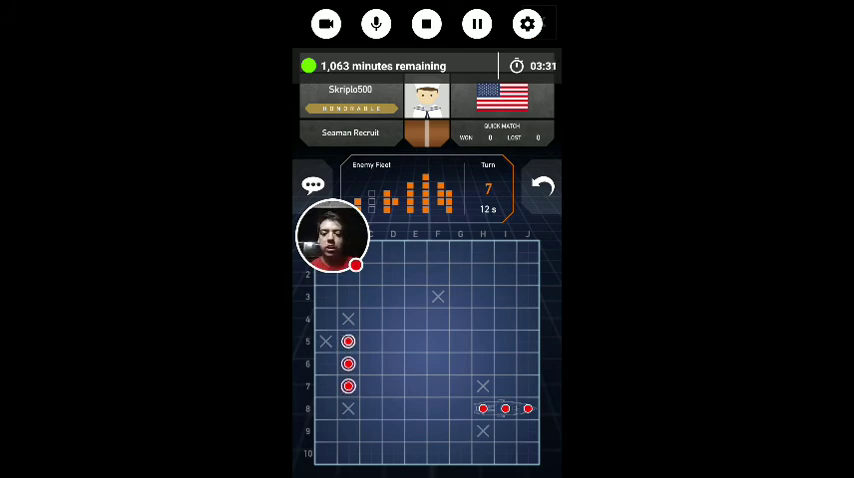
- Fire at D6, D7, I3, F8 and B10, hit B2, then fire at B1
{"action": "left_click", "coordinate": [370, 363]}
{"action": "left_click", "coordinate": [370, 386]}
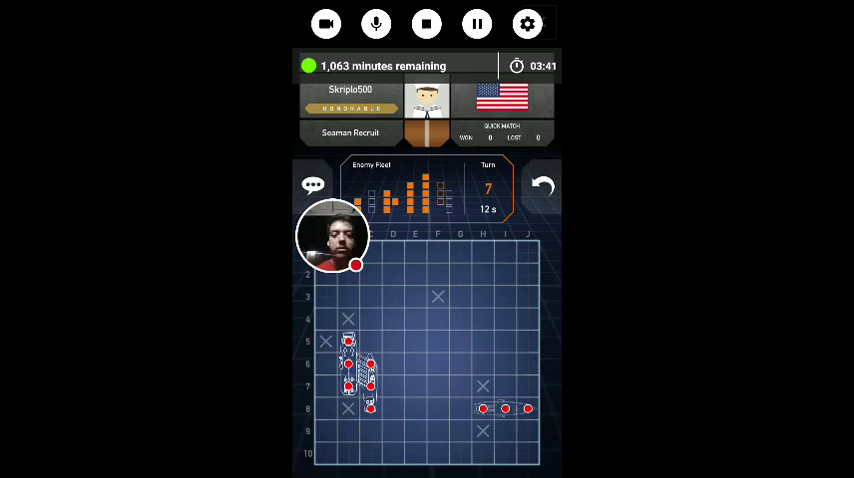
{"action": "left_click", "coordinate": [505, 296]}
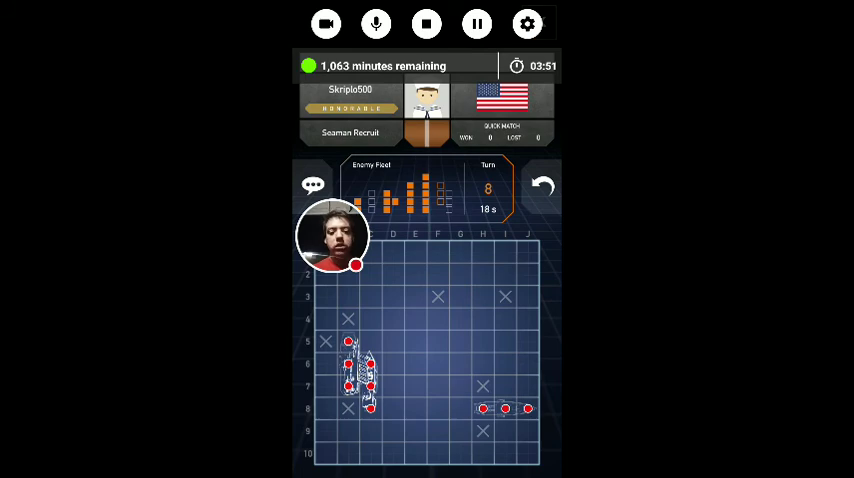
{"action": "left_click", "coordinate": [438, 408]}
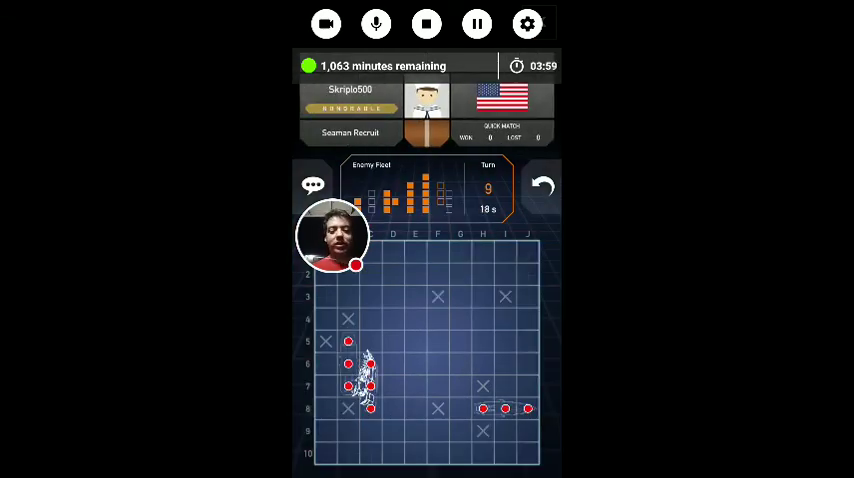
{"action": "left_click", "coordinate": [348, 453]}
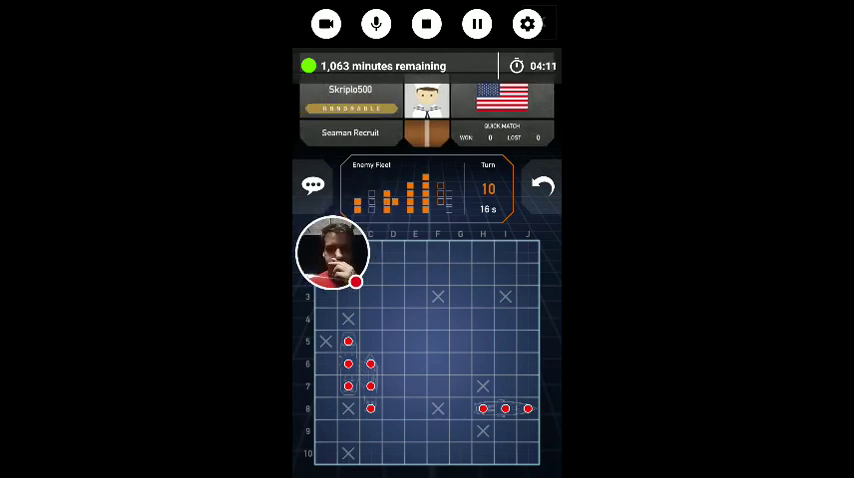
{"action": "left_click", "coordinate": [348, 274]}
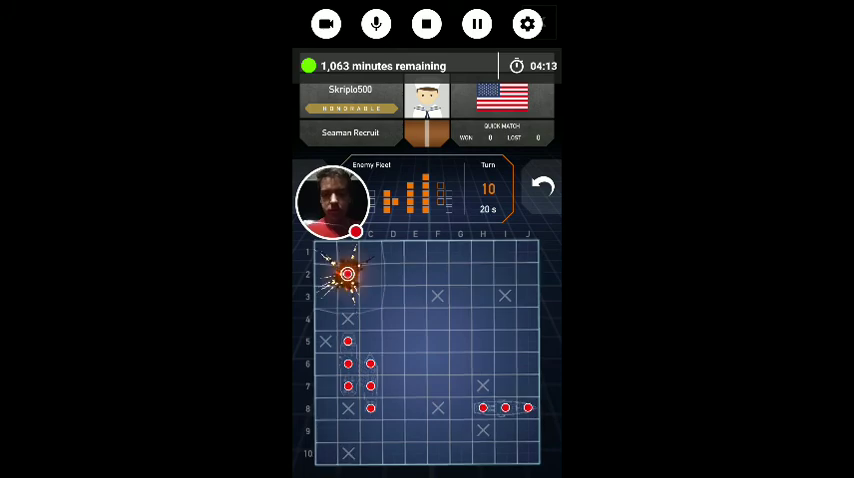
{"action": "left_click", "coordinate": [348, 252]}
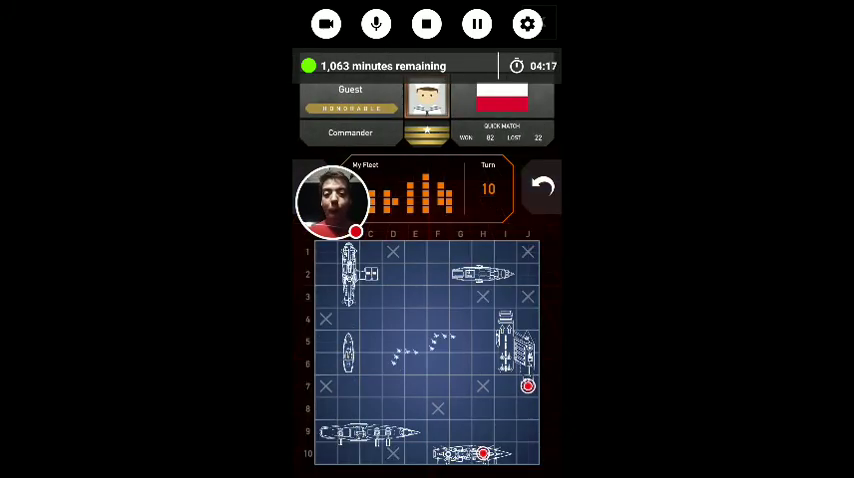
- Scroll down to bring the enemy grid back into view for turn 11
{"action": "left_click_drag", "start_coordinate": [331, 200], "coordinate": [331, 435]}
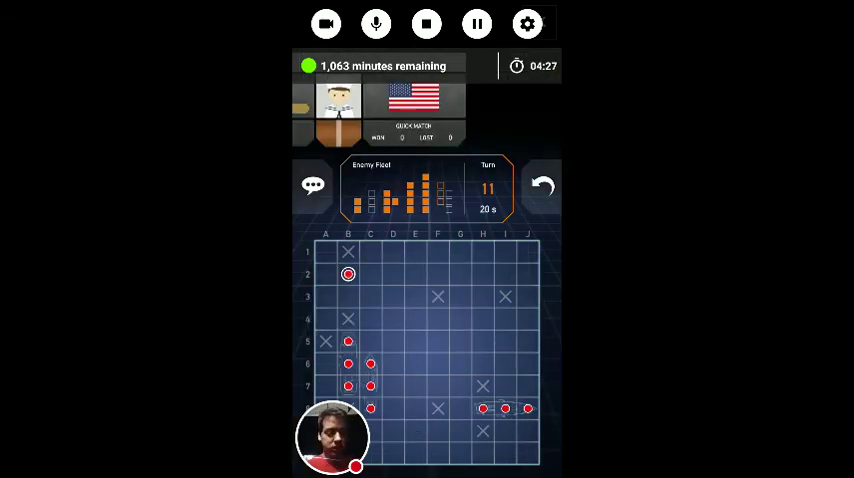
- Fire at A2, C2, D2 and E2, sinking the ship along B2–D2
{"action": "left_click", "coordinate": [326, 274]}
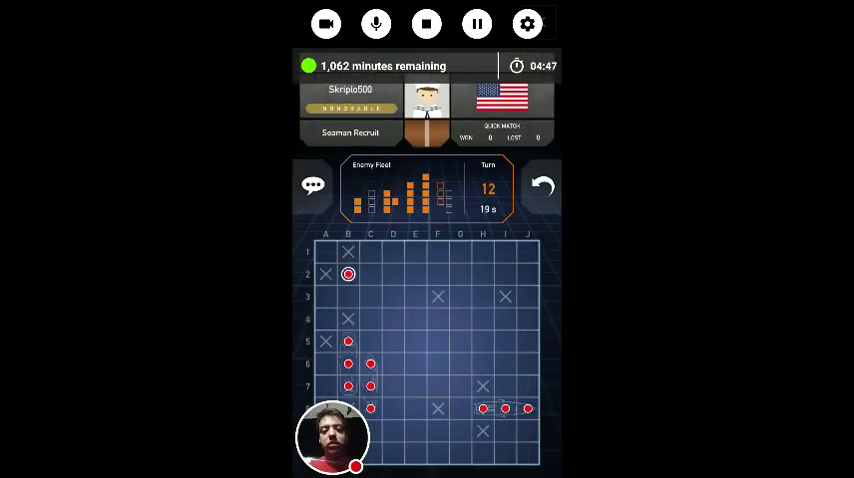
{"action": "left_click", "coordinate": [370, 274]}
{"action": "left_click", "coordinate": [393, 274]}
{"action": "left_click", "coordinate": [415, 274]}
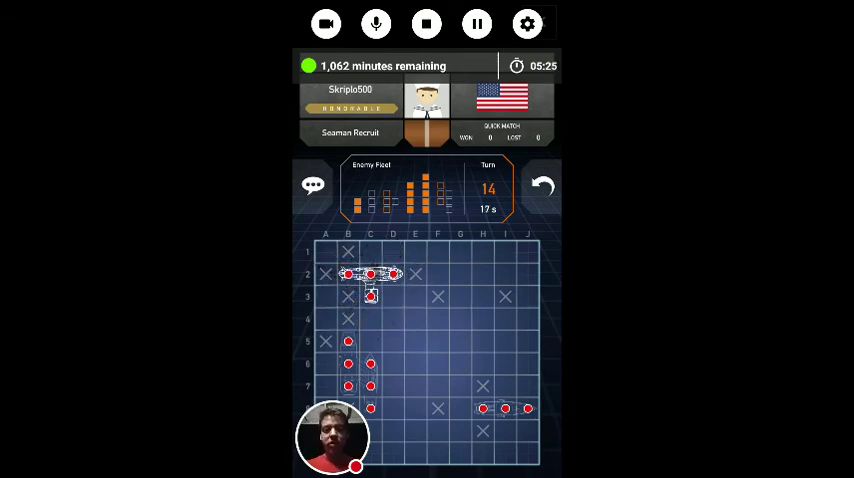
- Fire at J4, E5, H1 and A8, hit E10, then fire at E9
{"action": "left_click", "coordinate": [528, 319]}
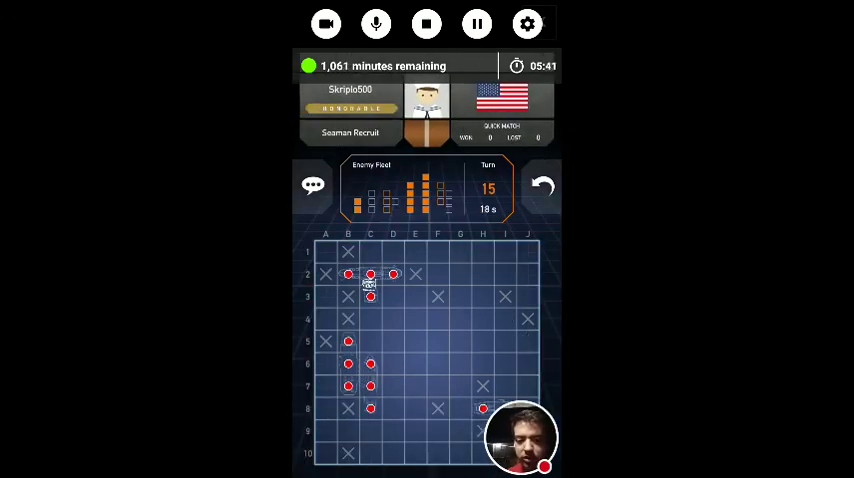
{"action": "left_click", "coordinate": [415, 341]}
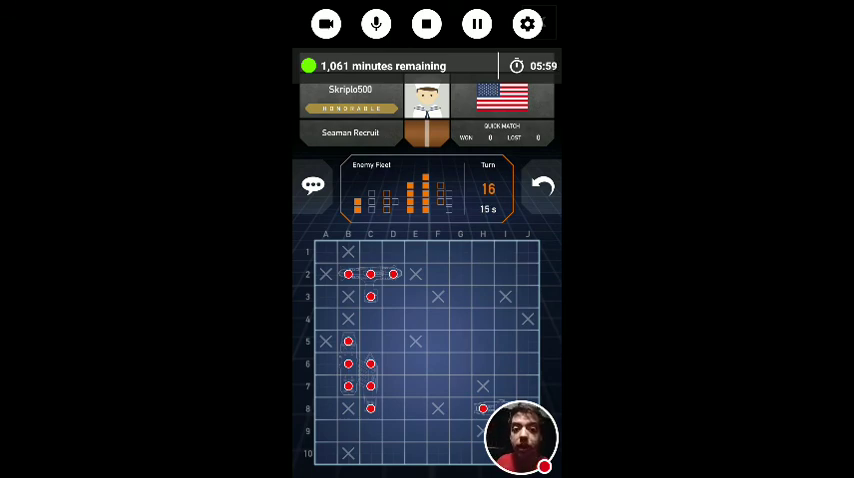
{"action": "left_click", "coordinate": [483, 251]}
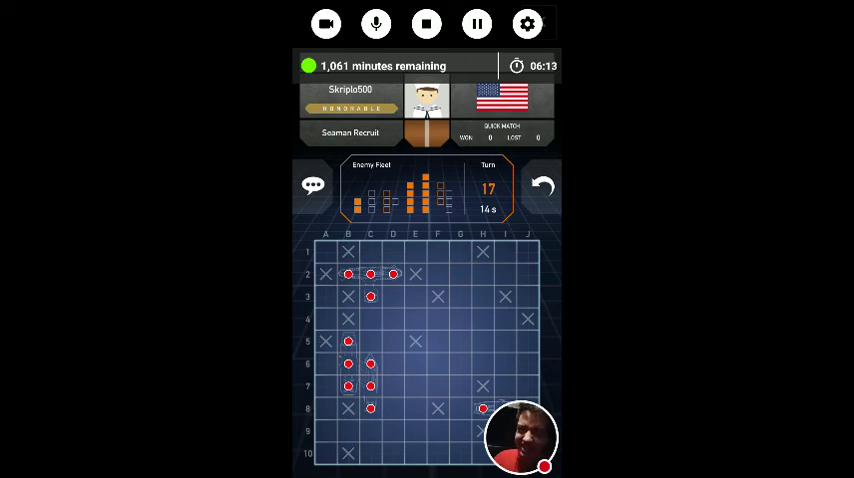
{"action": "left_click", "coordinate": [325, 408]}
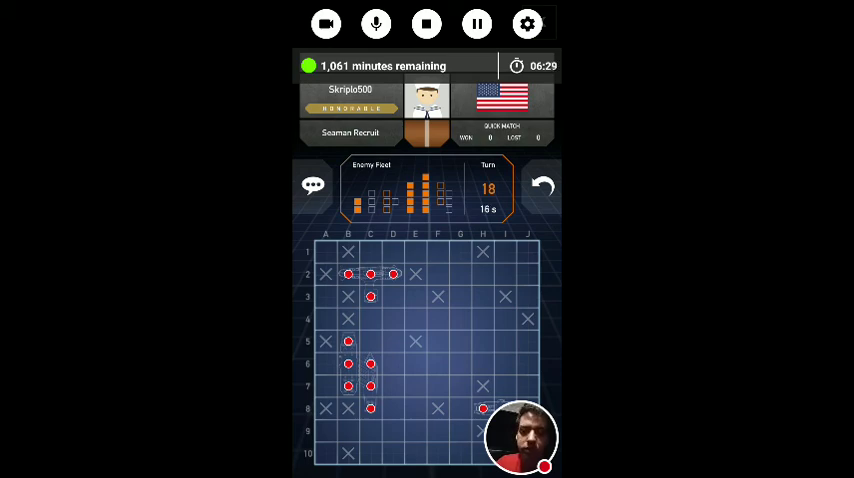
{"action": "left_click", "coordinate": [415, 453]}
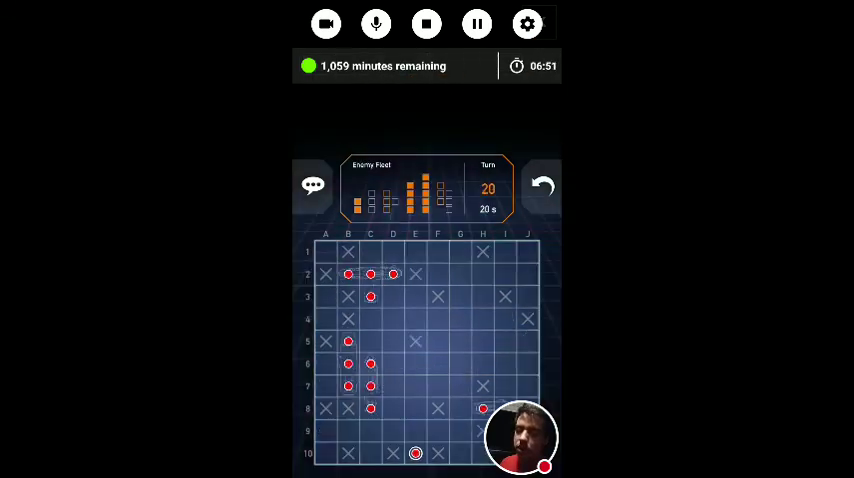
{"action": "left_click", "coordinate": [415, 431]}
- Sink the column-E ship at E8, then fire at H5, I5 and G5
{"action": "left_click", "coordinate": [415, 408]}
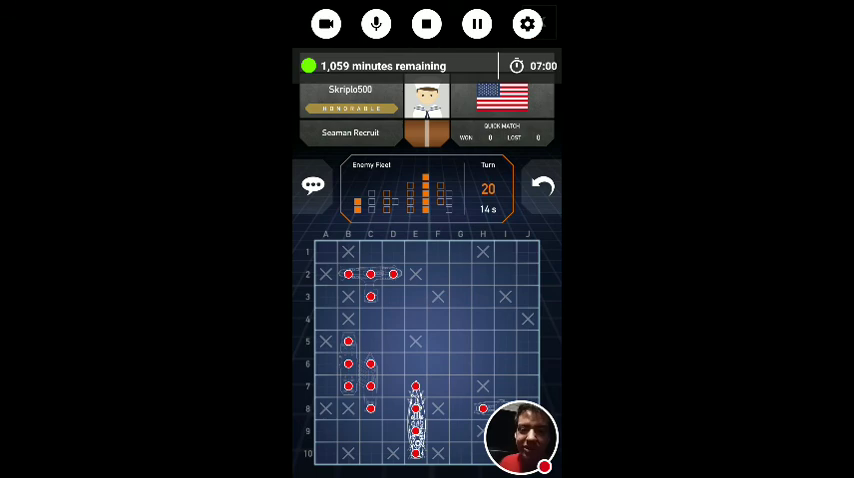
{"action": "left_click", "coordinate": [483, 341]}
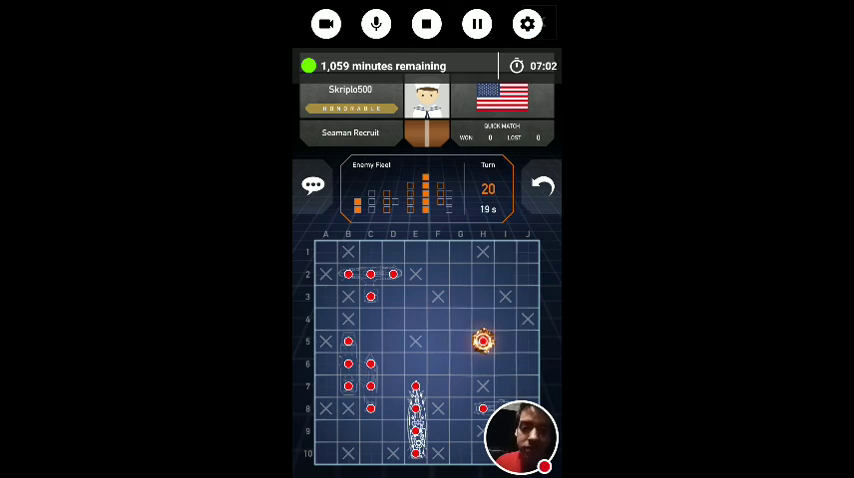
{"action": "left_click", "coordinate": [505, 341]}
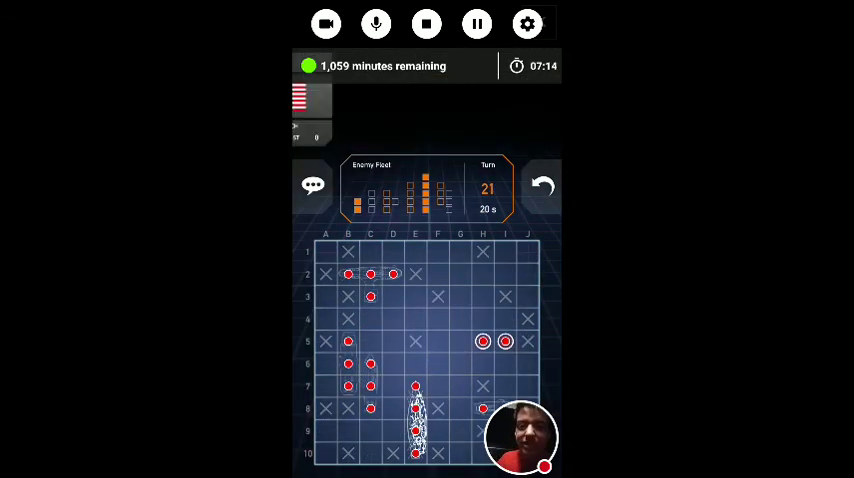
{"action": "left_click", "coordinate": [460, 341]}
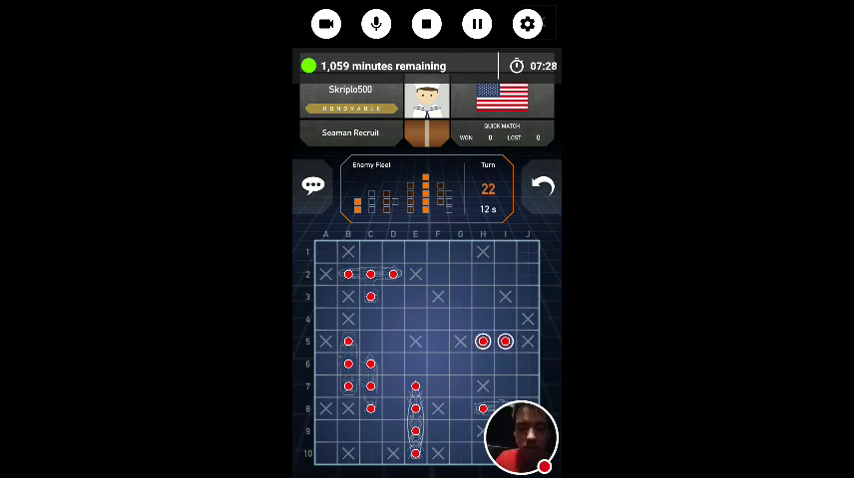
- Fire at I6, H4, H3 and H2 to sink the final enemy ships
{"action": "left_click", "coordinate": [505, 363]}
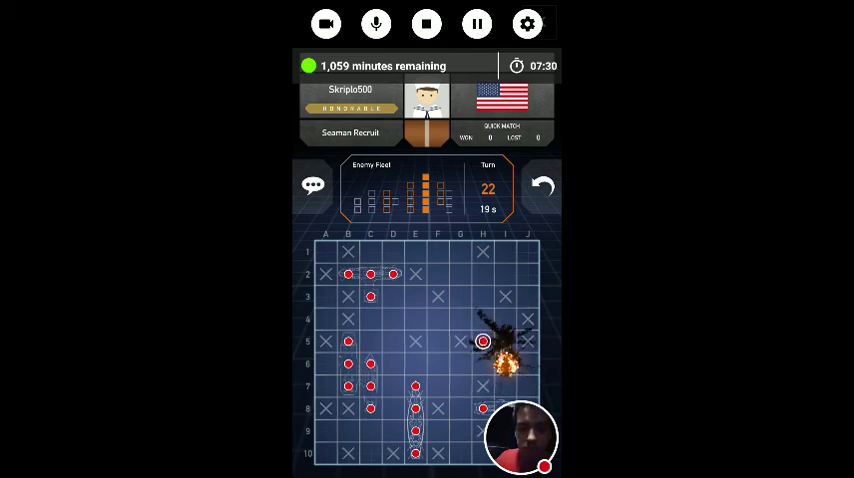
{"action": "left_click", "coordinate": [483, 319]}
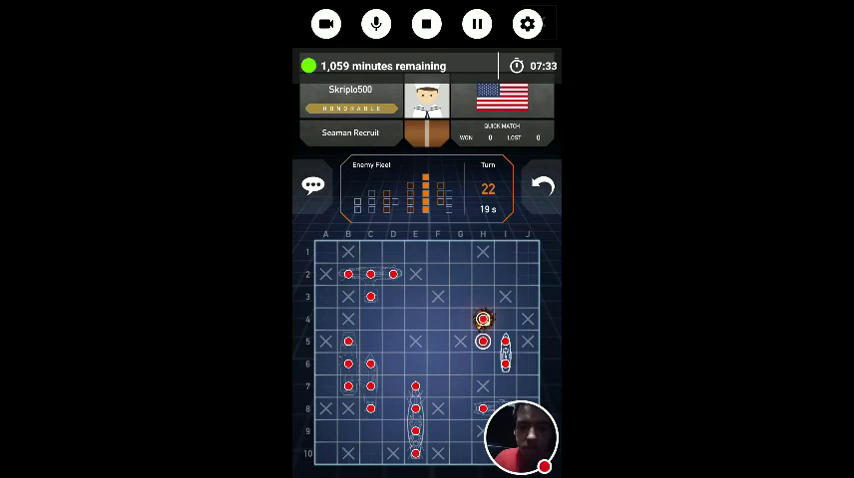
{"action": "left_click", "coordinate": [483, 296]}
{"action": "left_click", "coordinate": [483, 274]}
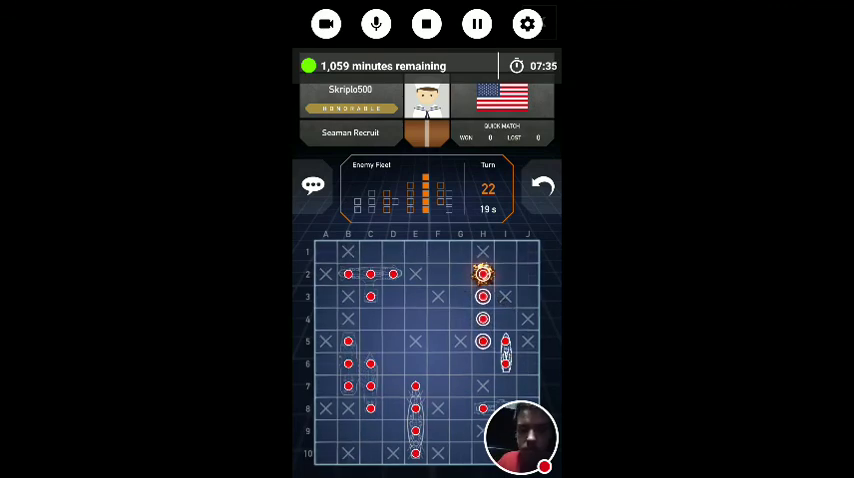